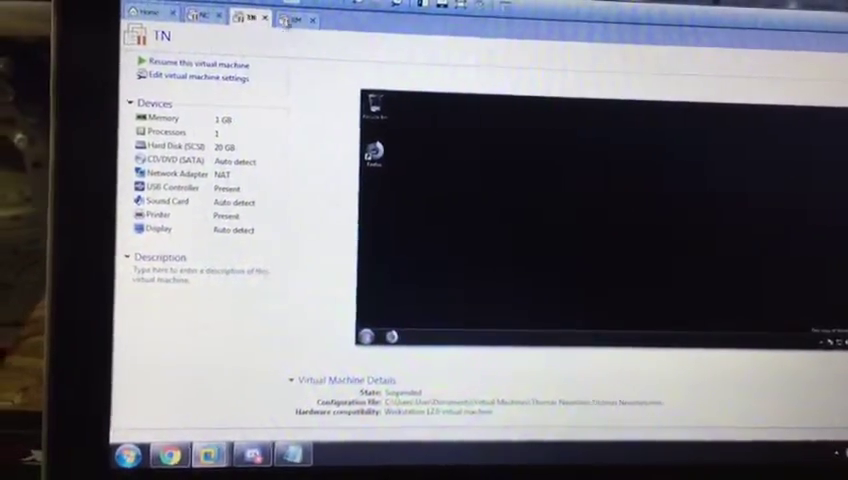
# Step: Resume the suspended TN virtual machine from its summary page and wait for the console to load
pyautogui.click(559, 323)
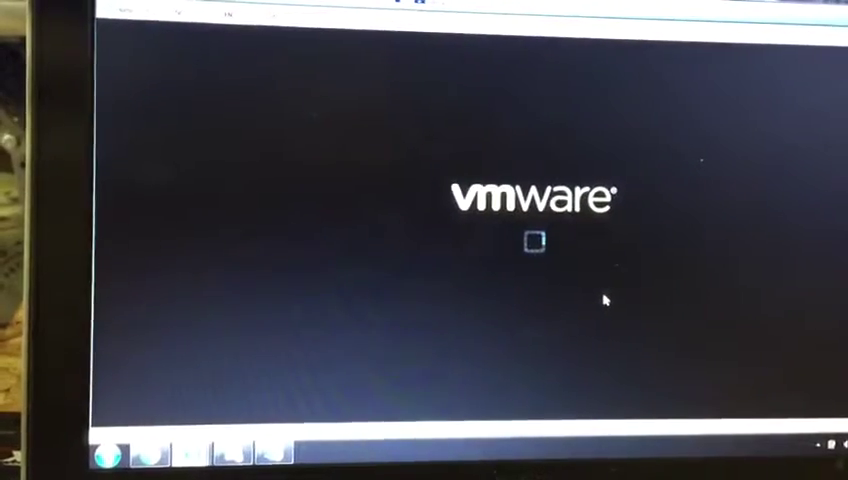